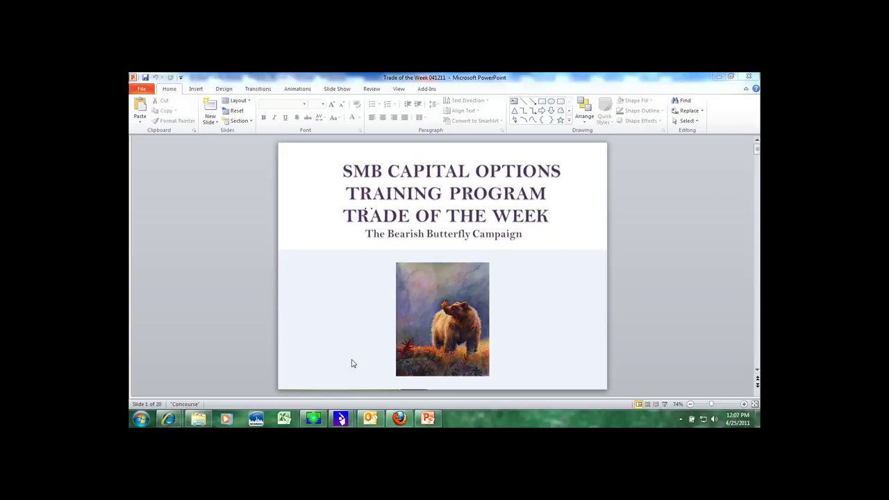
- Chart the butterfly's yield by RUT price, zoomed to about 746–894, and dismiss the broker popup
{"action": "left_click", "coordinate": [314, 421]}
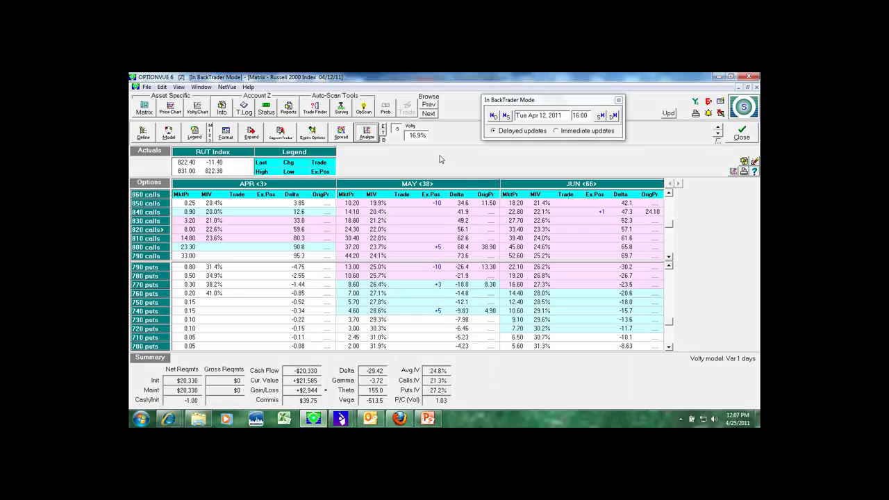
{"action": "left_click", "coordinate": [367, 132]}
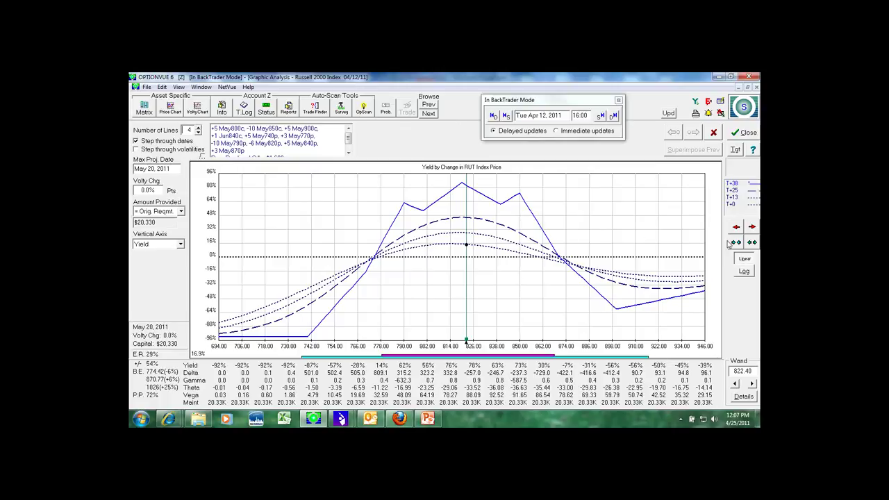
{"action": "left_click", "coordinate": [736, 242]}
{"action": "left_click", "coordinate": [735, 243]}
{"action": "left_click", "coordinate": [735, 242]}
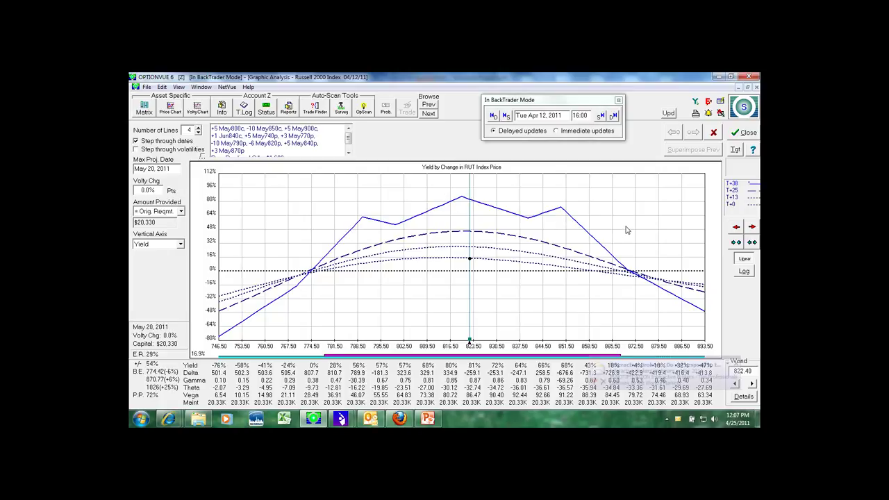
{"action": "left_click", "coordinate": [729, 364]}
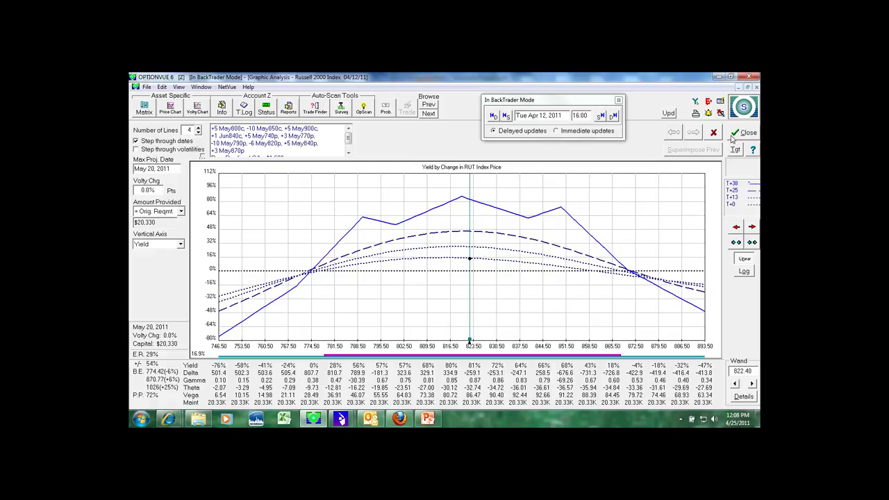
- Advance the backtest two days to Apr 15, 2011 and review that position's risk chart
{"action": "left_click", "coordinate": [733, 136]}
{"action": "left_click", "coordinate": [613, 115]}
{"action": "left_click", "coordinate": [612, 116]}
{"action": "left_click", "coordinate": [613, 115]}
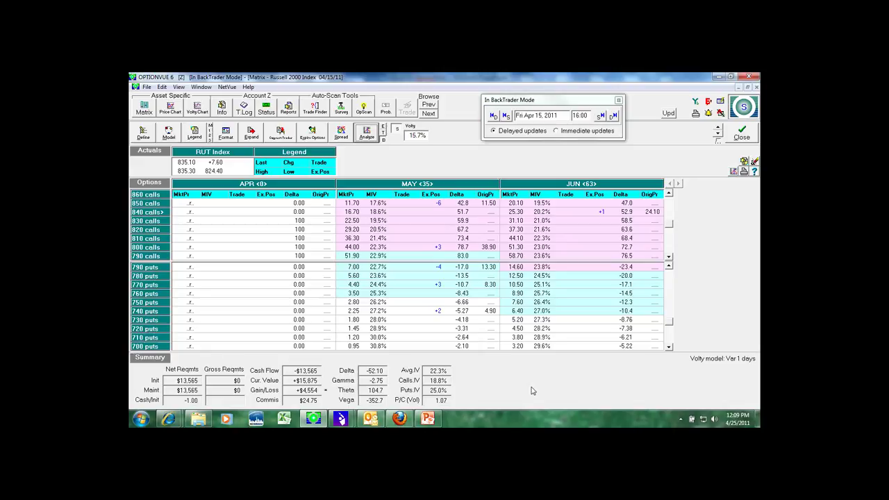
{"action": "left_click", "coordinate": [367, 134]}
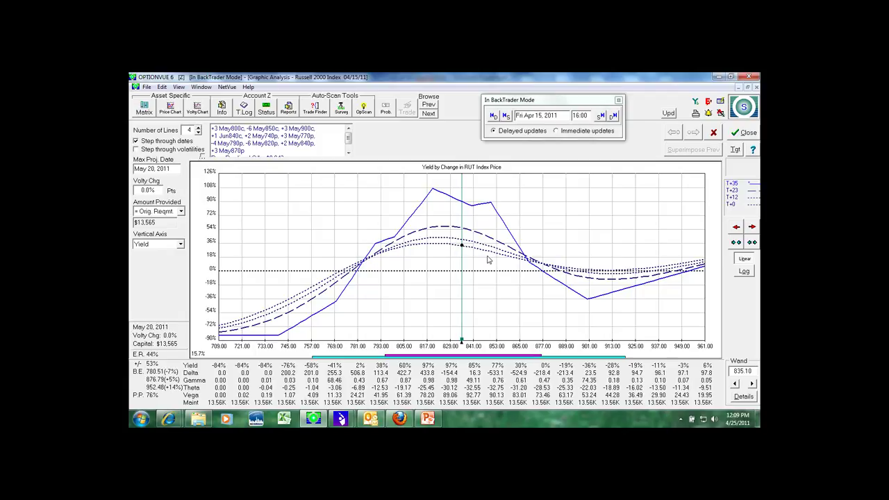
{"action": "left_click", "coordinate": [746, 133]}
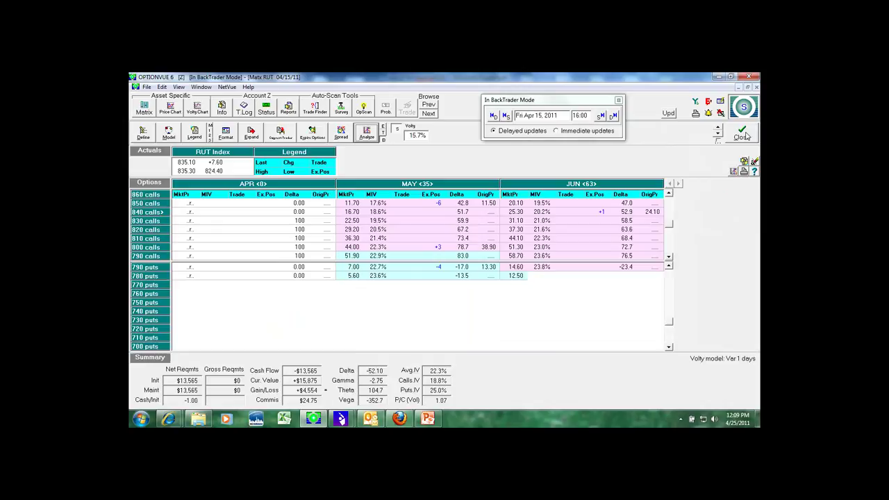
- Step back to 15:00 on Apr 15 and check today's chart values near RUT 834.28
{"action": "left_click", "coordinate": [505, 115]}
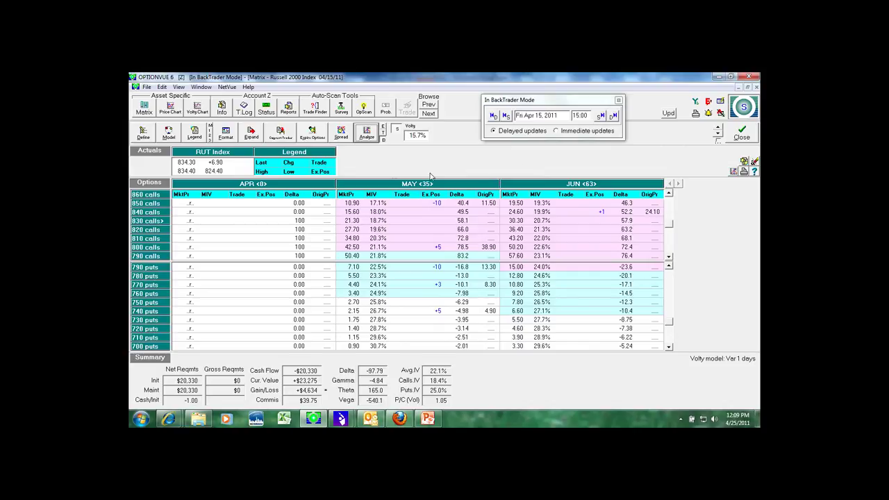
{"action": "left_click", "coordinate": [366, 136]}
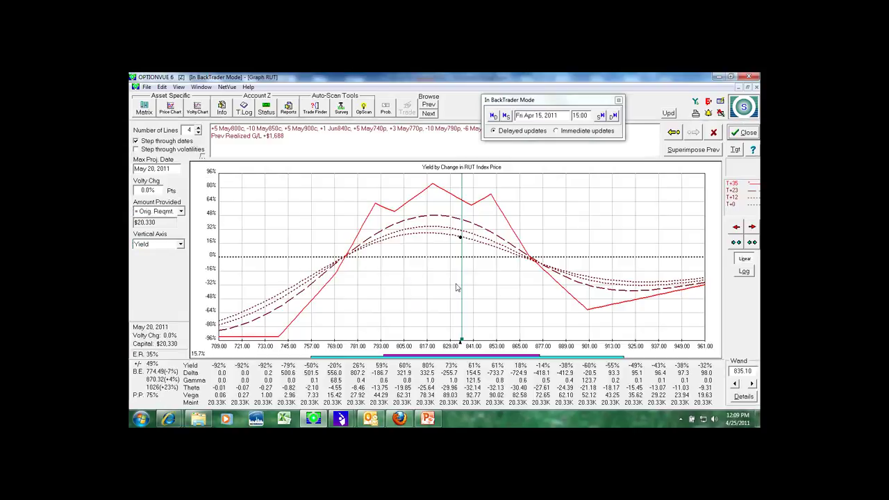
{"action": "left_click", "coordinate": [468, 243]}
{"action": "mouse_move", "coordinate": [462, 341]}
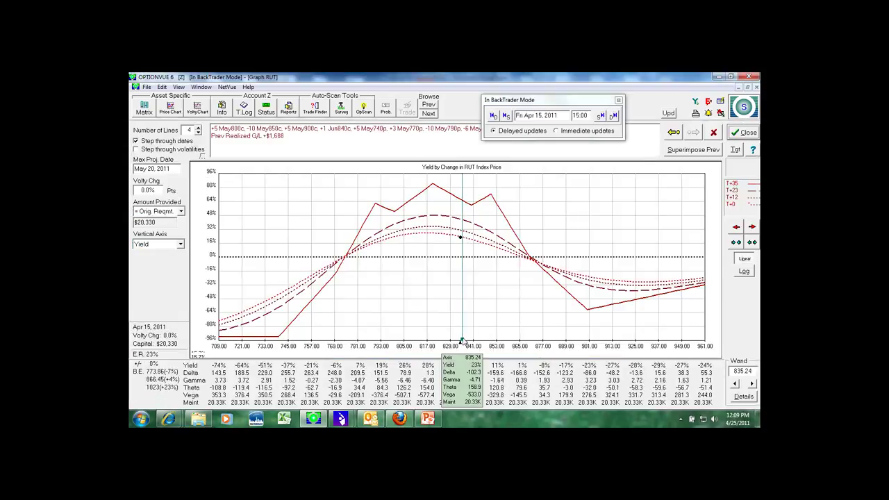
{"action": "left_click_drag", "start_coordinate": [463, 341], "coordinate": [460, 340]}
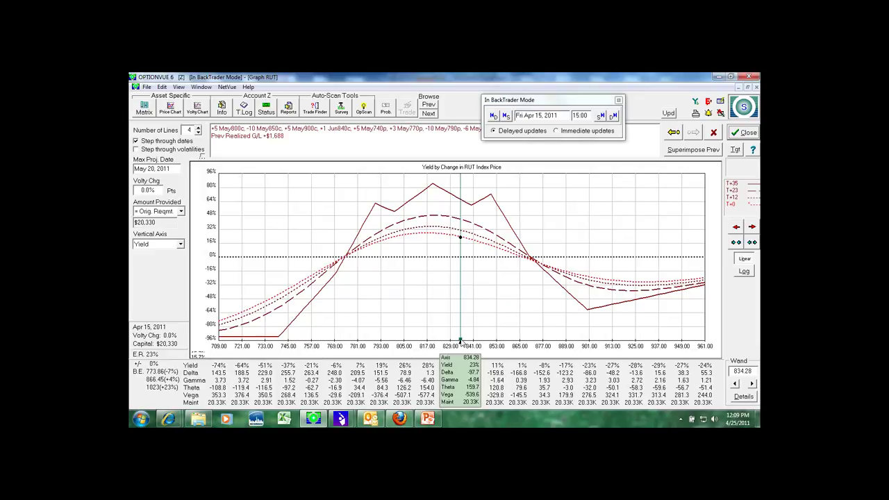
{"action": "left_click", "coordinate": [744, 133]}
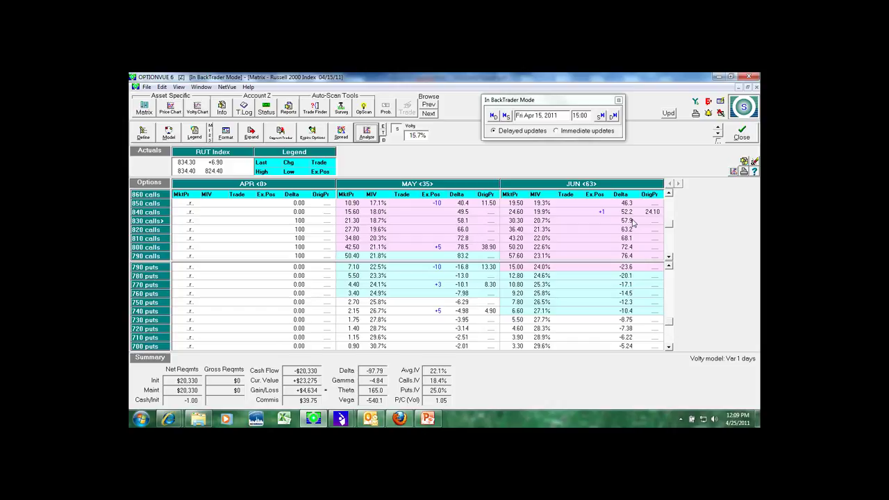
{"action": "left_click", "coordinate": [385, 109]}
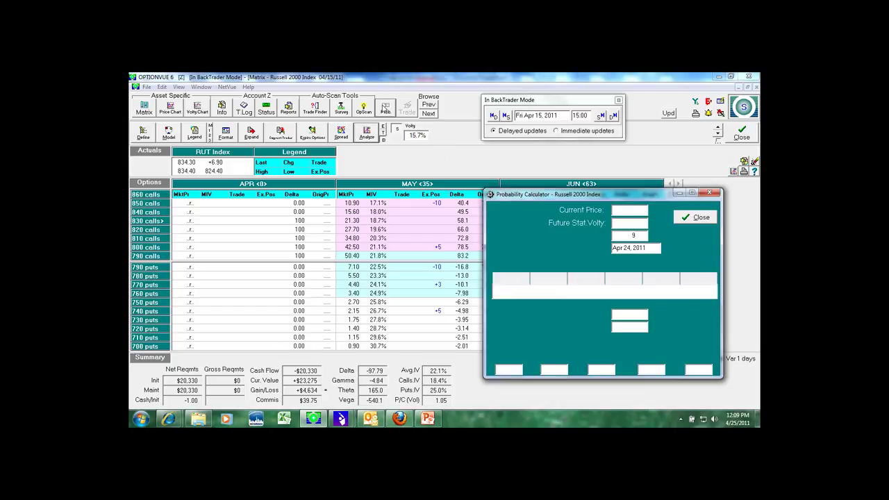
{"action": "left_click", "coordinate": [643, 223]}
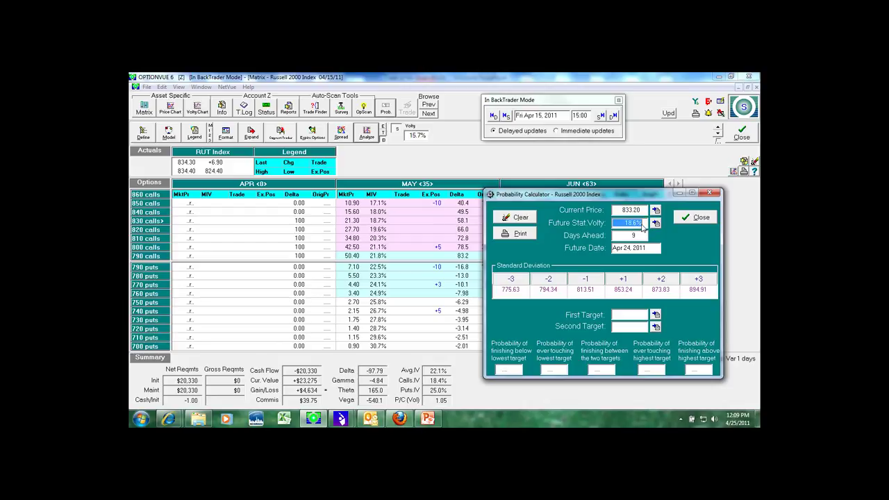
{"action": "type", "text": "18.9"}
{"action": "key", "text": "Return"}
{"action": "left_click", "coordinate": [695, 219]}
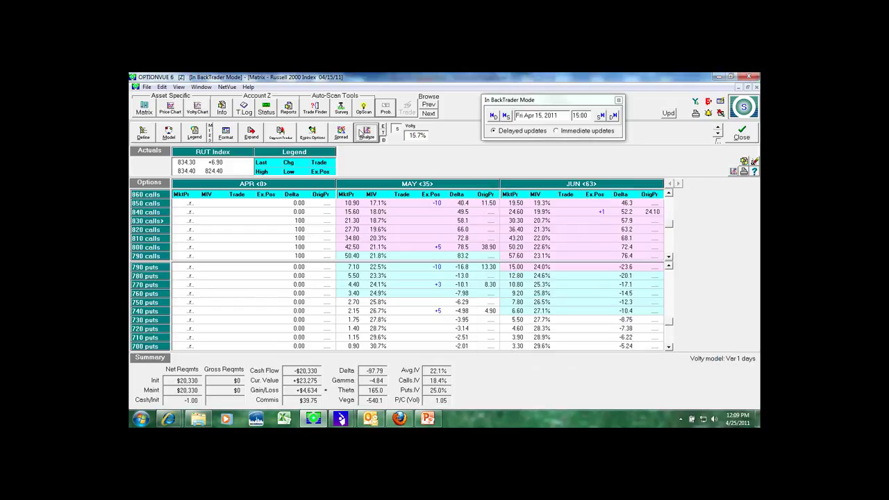
{"action": "left_click", "coordinate": [363, 132]}
{"action": "left_click", "coordinate": [757, 204]}
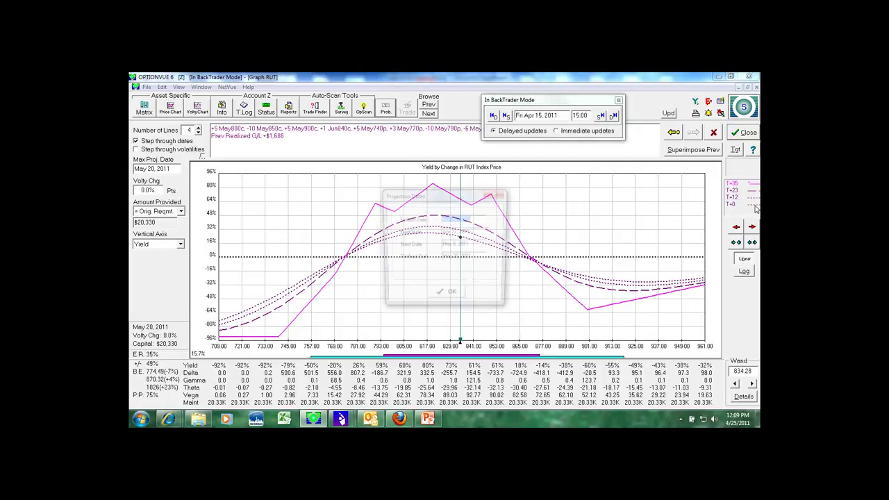
{"action": "type", "text": "T+1"}
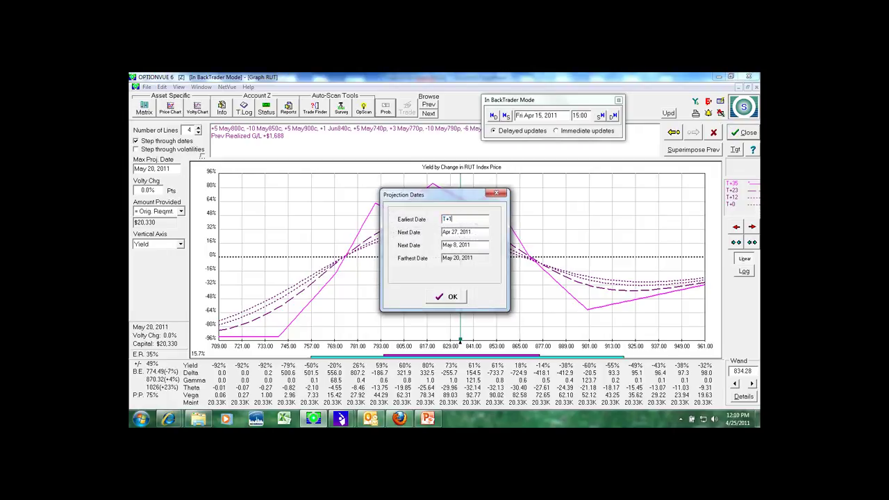
{"action": "left_click", "coordinate": [450, 299]}
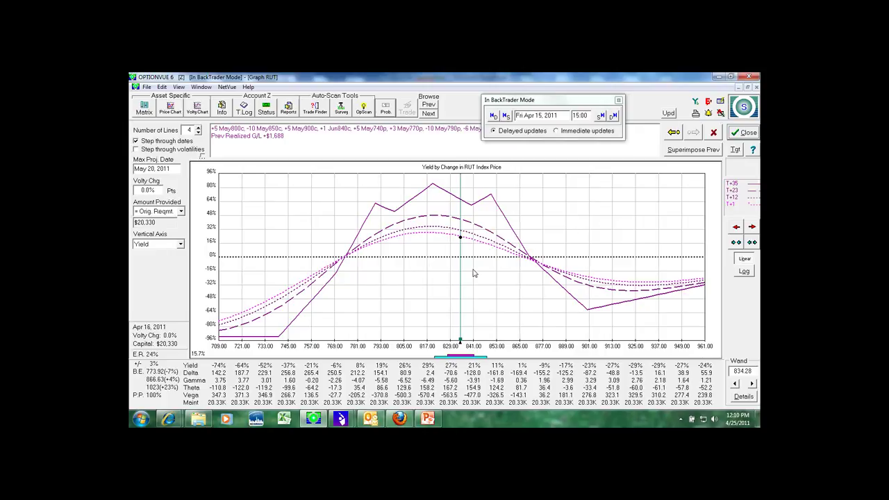
{"action": "left_click", "coordinate": [180, 245]}
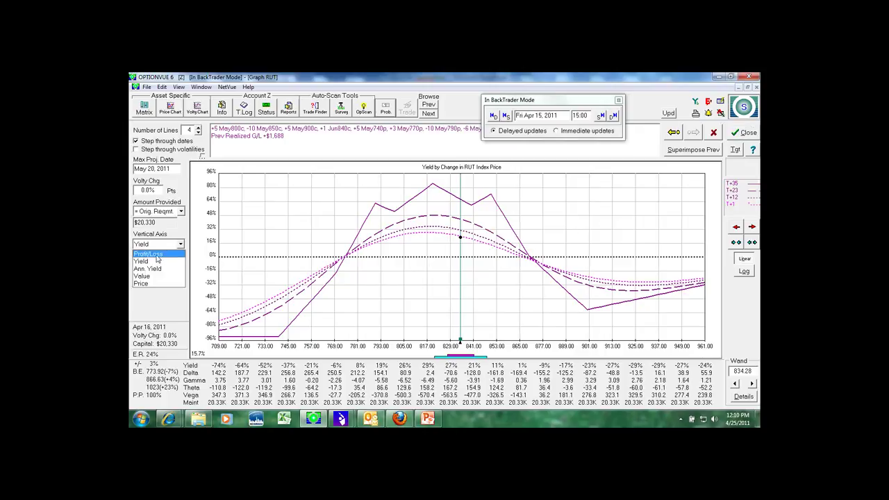
{"action": "left_click", "coordinate": [154, 255]}
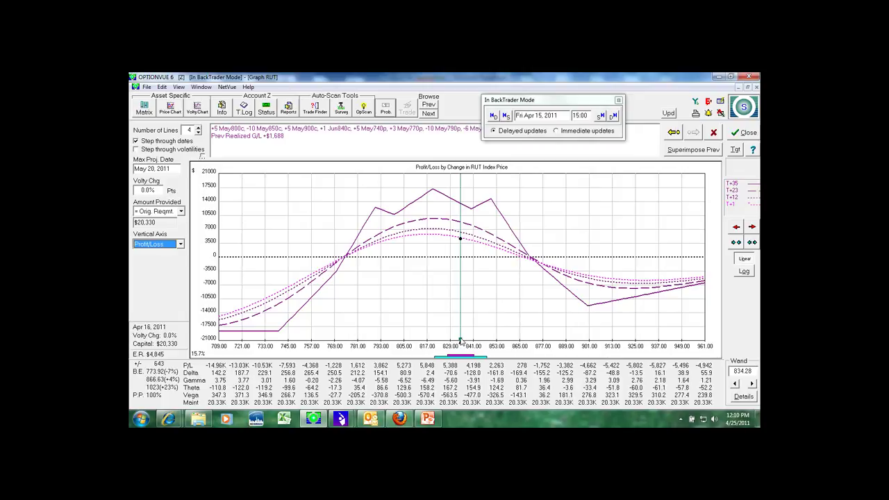
{"action": "left_click_drag", "start_coordinate": [461, 340], "coordinate": [487, 341]}
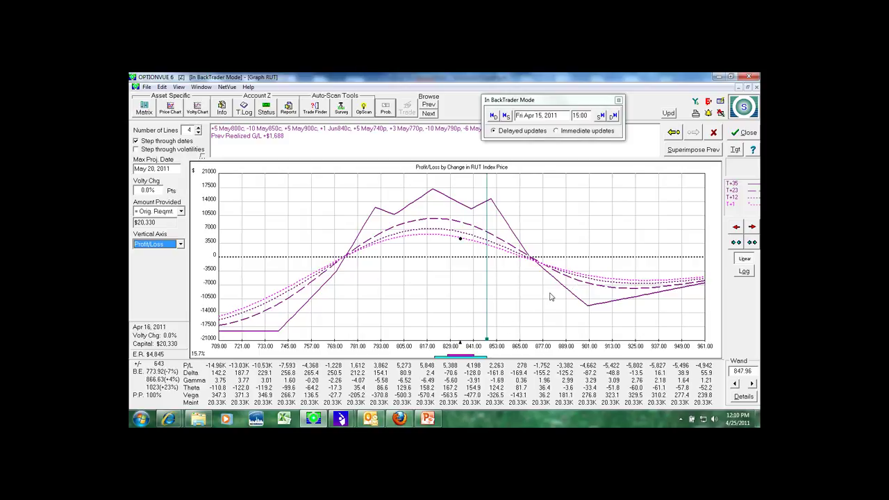
{"action": "left_click", "coordinate": [744, 133]}
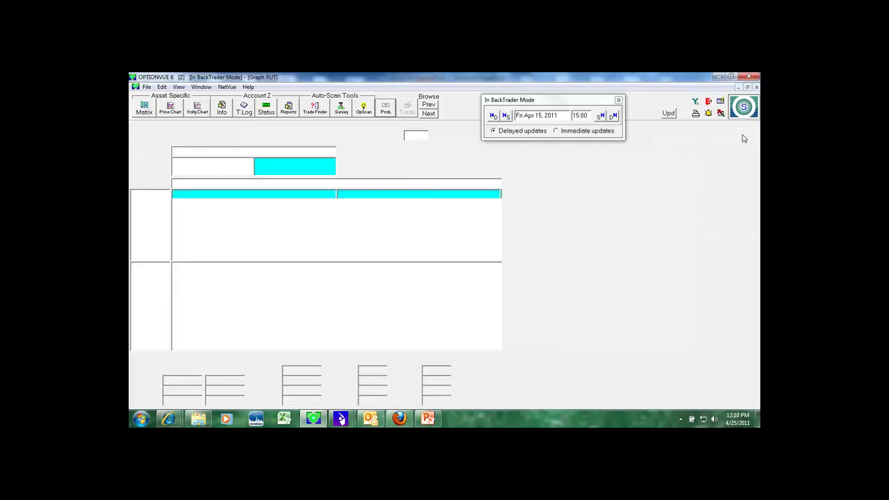
- Step the backtest to 15:30 on Apr 15 and reopen the profit/loss chart
{"action": "left_click", "coordinate": [600, 116]}
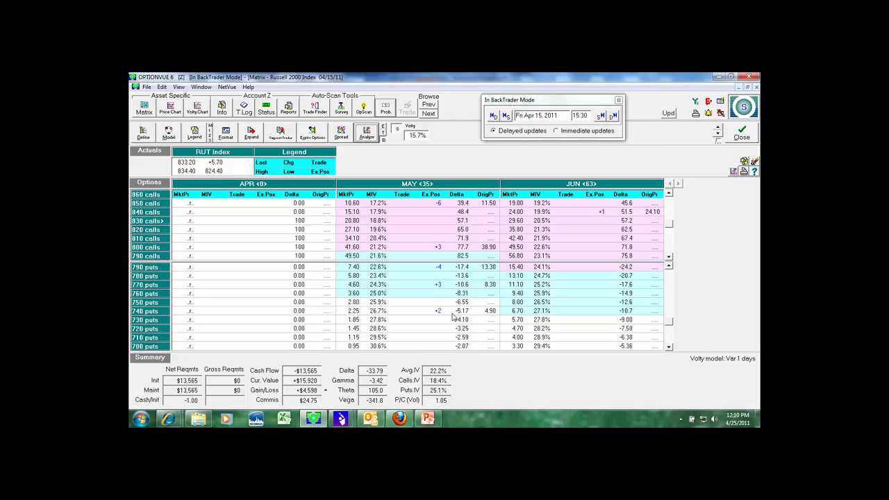
{"action": "left_click", "coordinate": [367, 136]}
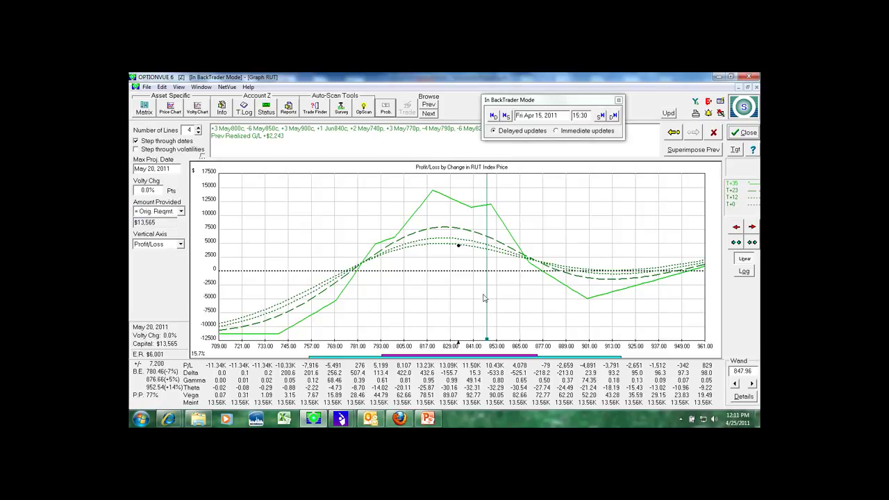
- Zoom the P/L chart to RUT 761–908 and set the earliest projection date to T+1
{"action": "left_click", "coordinate": [736, 243]}
{"action": "left_click", "coordinate": [736, 242]}
{"action": "left_click", "coordinate": [736, 242]}
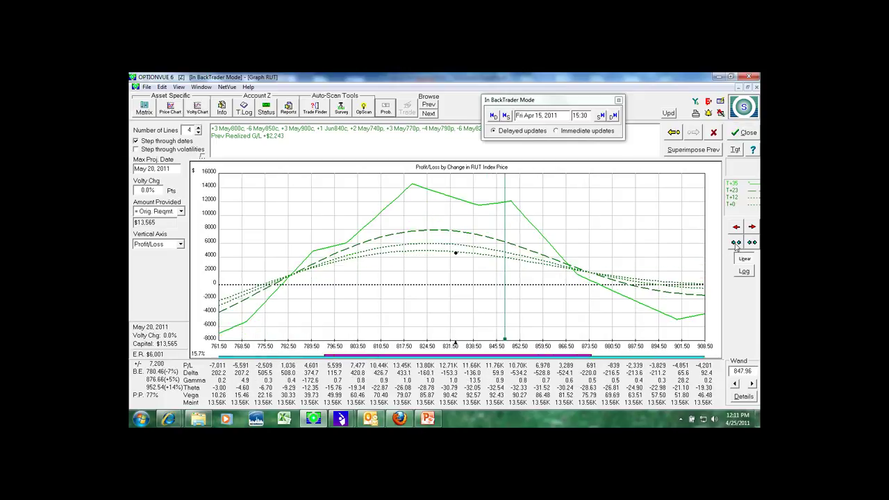
{"action": "left_click", "coordinate": [752, 213]}
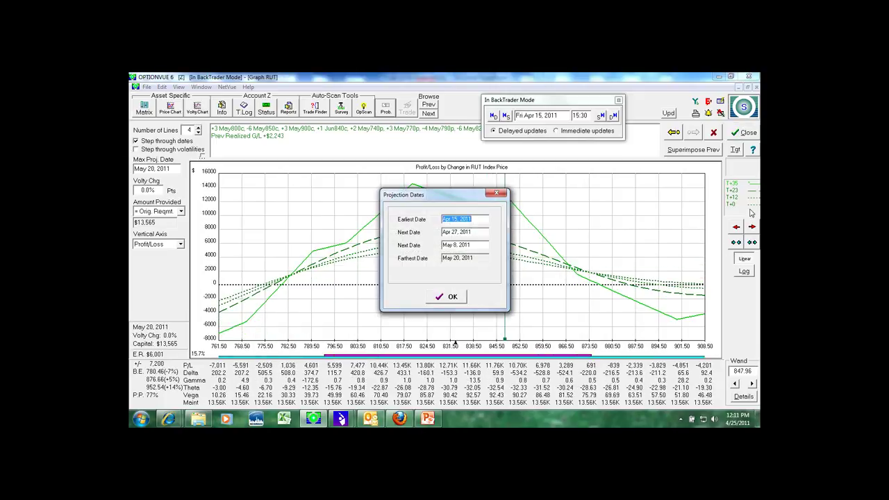
{"action": "type", "text": "T+1"}
{"action": "left_click", "coordinate": [444, 299]}
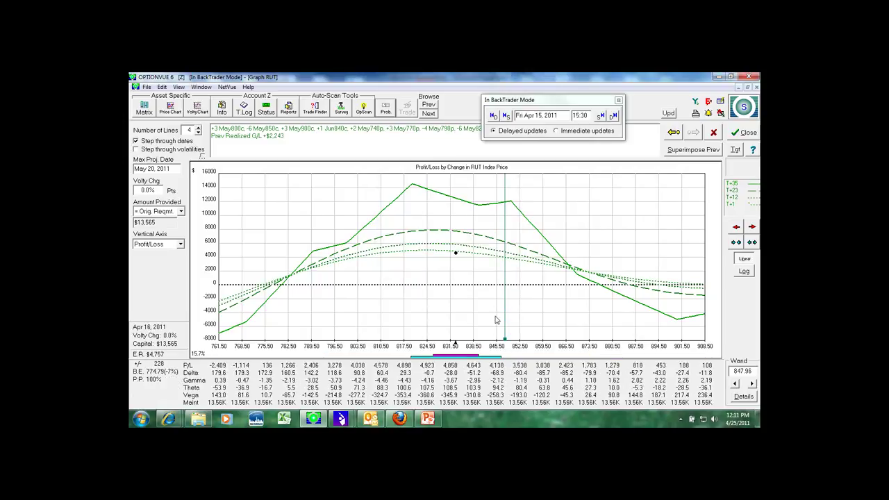
- Read the wand's P/L at 847.18, then move it to 819.60
{"action": "left_click", "coordinate": [506, 340]}
{"action": "left_click_drag", "start_coordinate": [506, 340], "coordinate": [503, 342]}
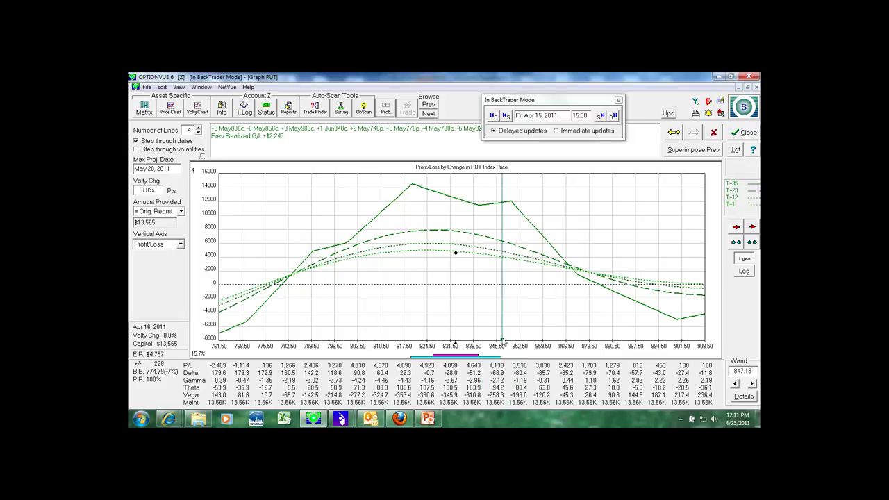
{"action": "left_click", "coordinate": [502, 341]}
{"action": "left_click", "coordinate": [502, 340]}
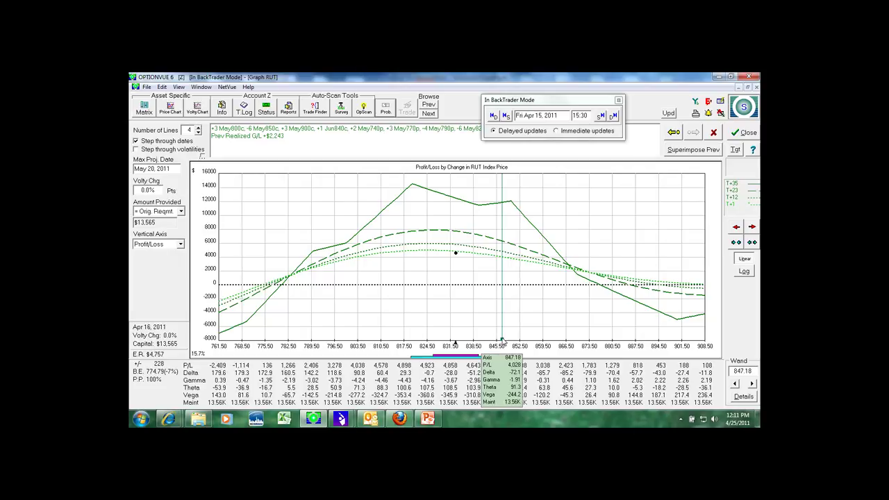
{"action": "left_click_drag", "start_coordinate": [502, 340], "coordinate": [412, 345]}
{"action": "left_click", "coordinate": [411, 345]}
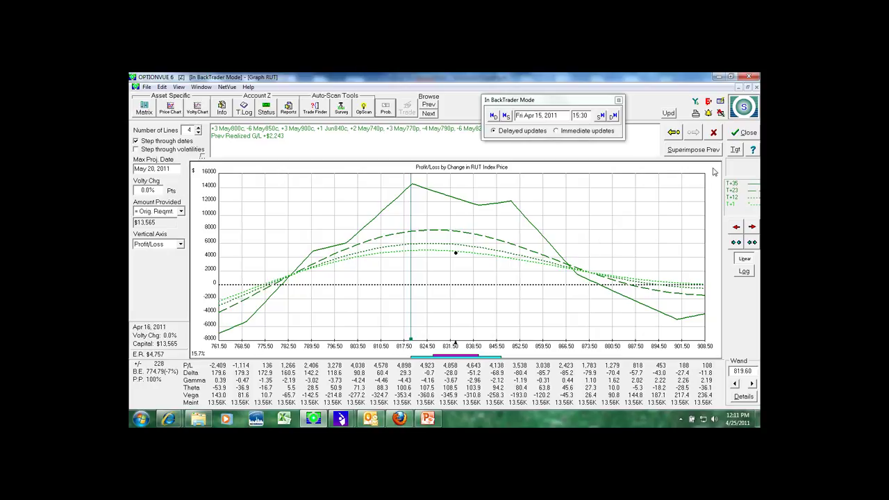
- Close the chart and advance the backtest to 15:30 on Mon Apr 18, 2011
{"action": "left_click", "coordinate": [743, 132]}
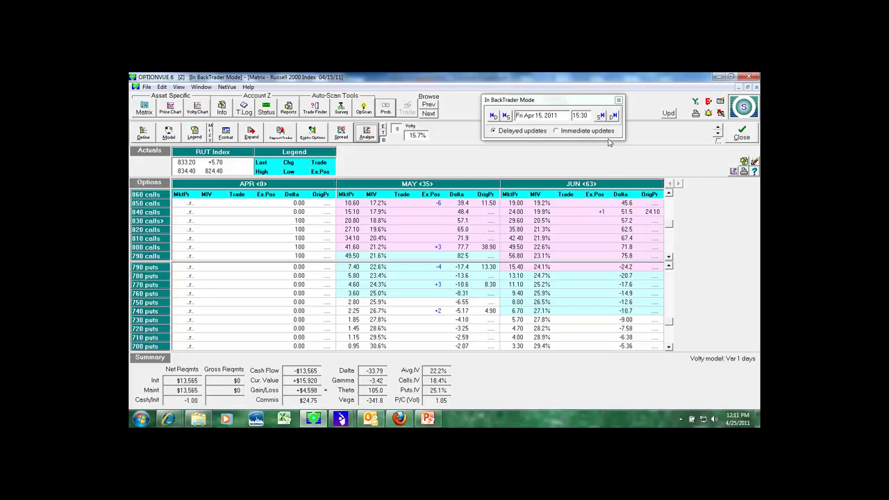
{"action": "left_click", "coordinate": [613, 116]}
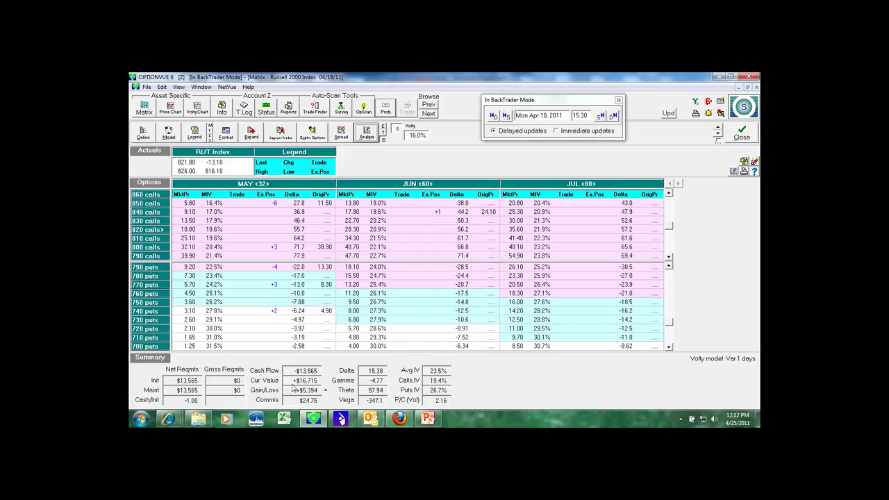
- Review the Apr 18 P/L chart, then set the matrix volatility to 18.6%
{"action": "left_click", "coordinate": [368, 135]}
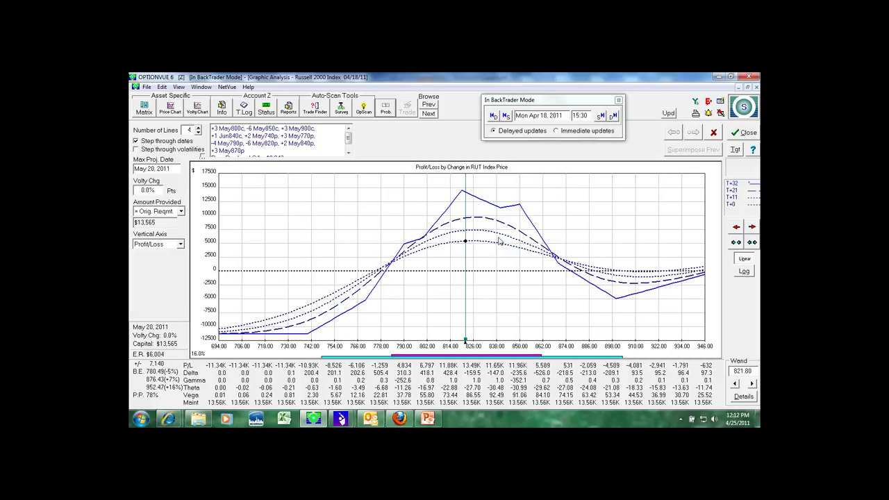
{"action": "left_click", "coordinate": [741, 132]}
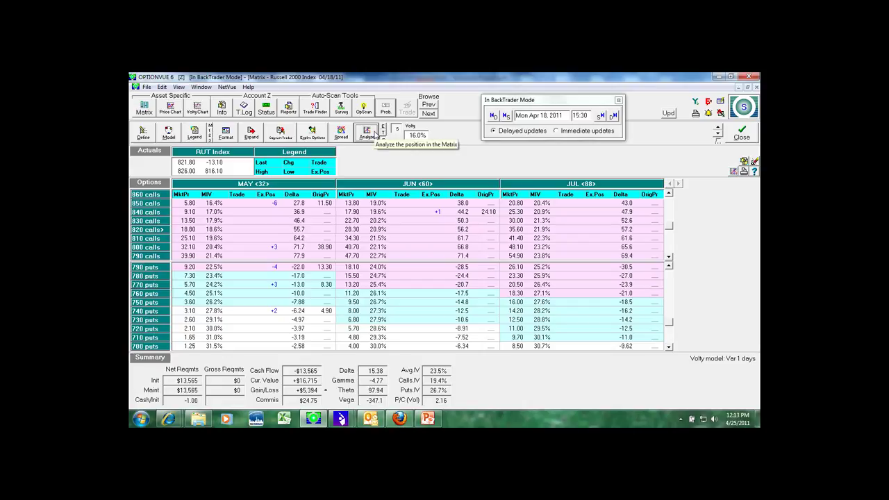
{"action": "left_click", "coordinate": [375, 133]}
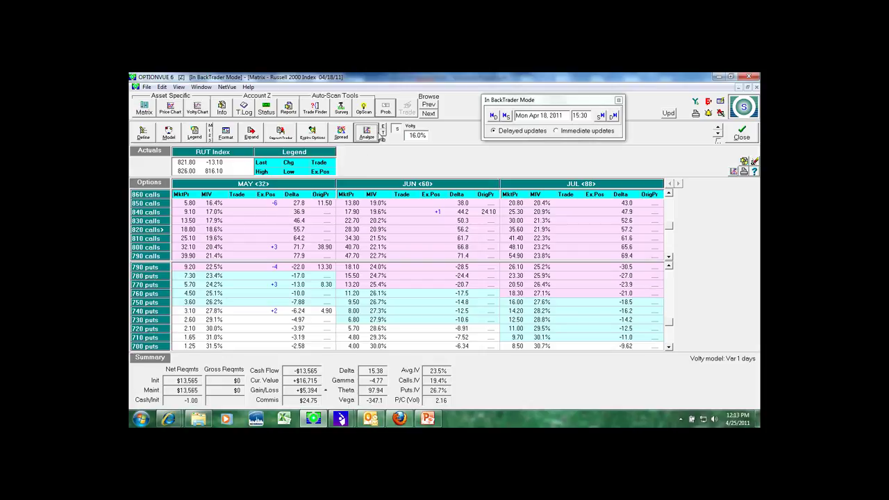
{"action": "left_click", "coordinate": [367, 135]}
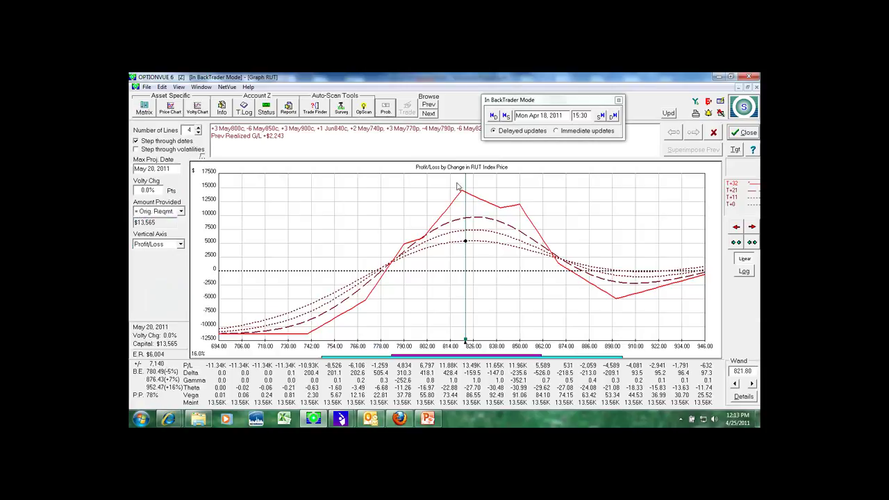
{"action": "left_click", "coordinate": [741, 131]}
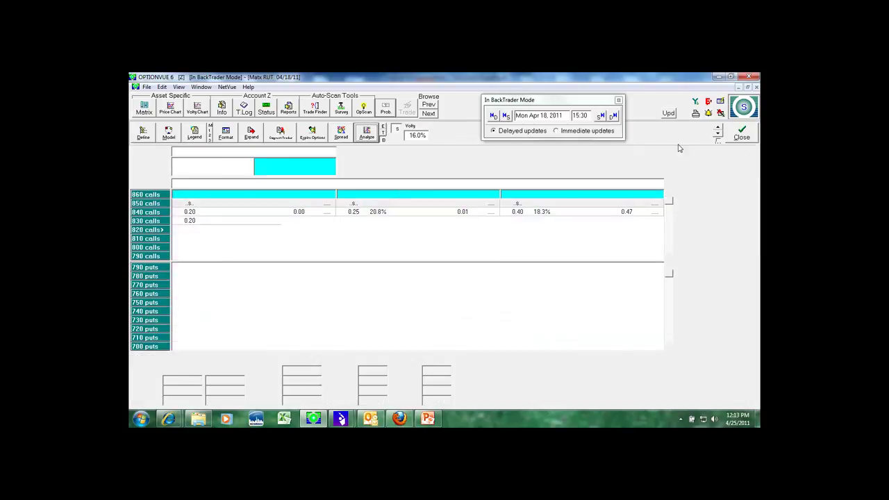
{"action": "left_click", "coordinate": [417, 134]}
{"action": "type", "text": "18"}
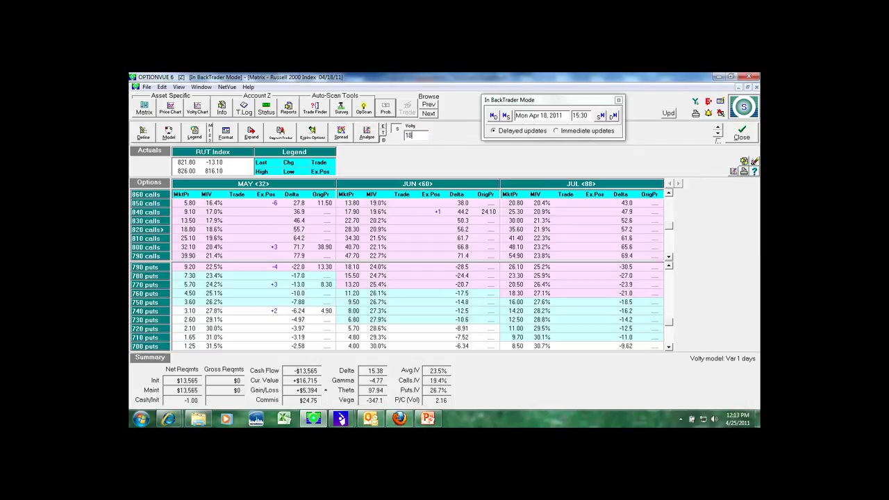
{"action": "type", "text": ".6"}
{"action": "key", "text": "Return"}
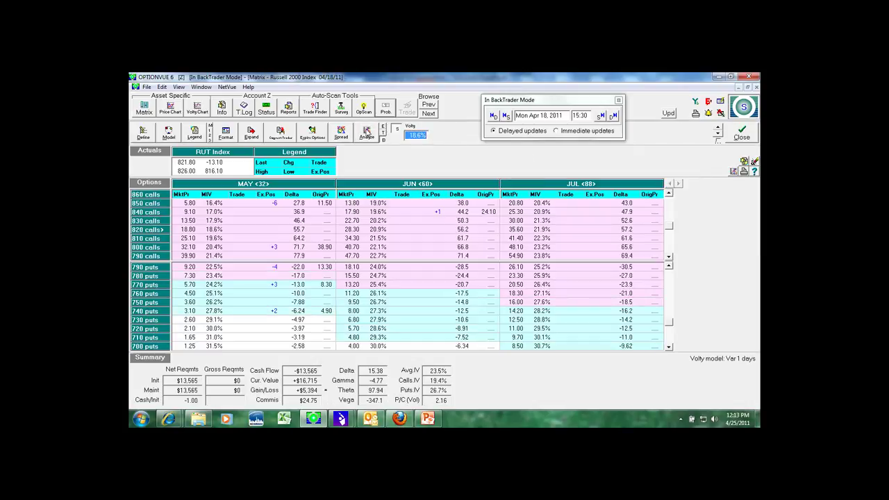
- Rechart at 18.6% with projections from T+1, reading P/L near RUT 805.84
{"action": "left_click", "coordinate": [367, 132]}
{"action": "left_click", "coordinate": [741, 211]}
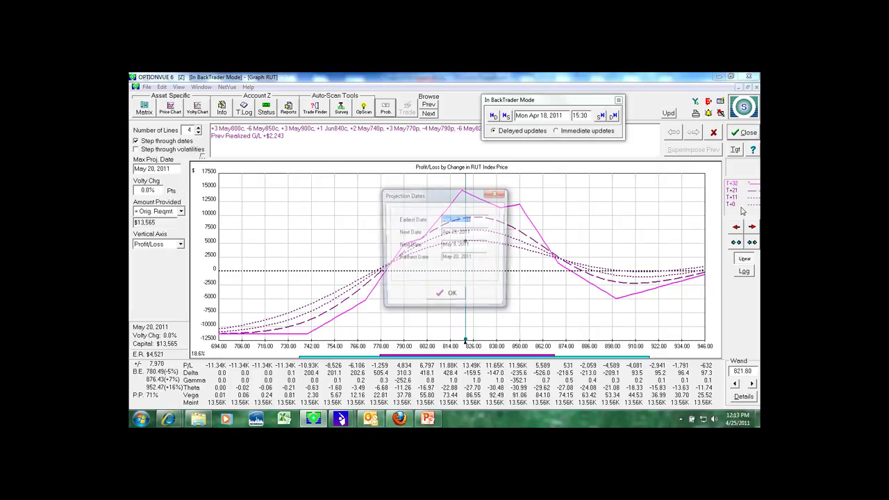
{"action": "type", "text": "T+1"}
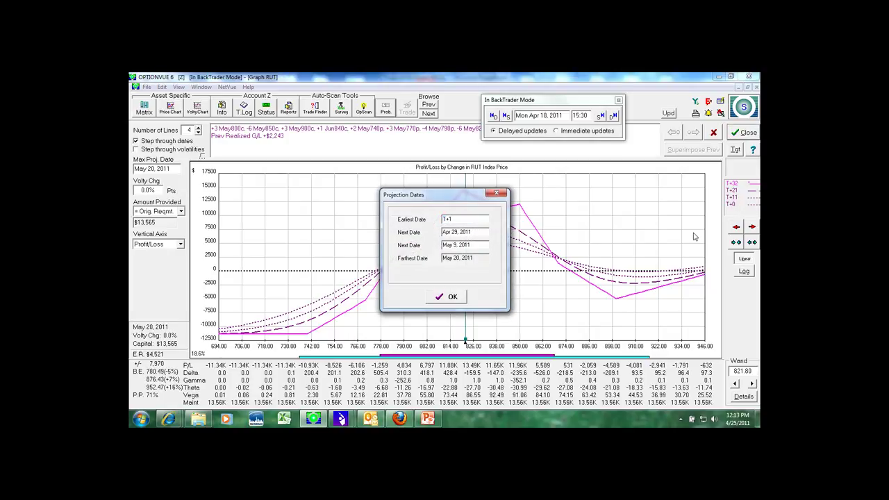
{"action": "left_click", "coordinate": [457, 298]}
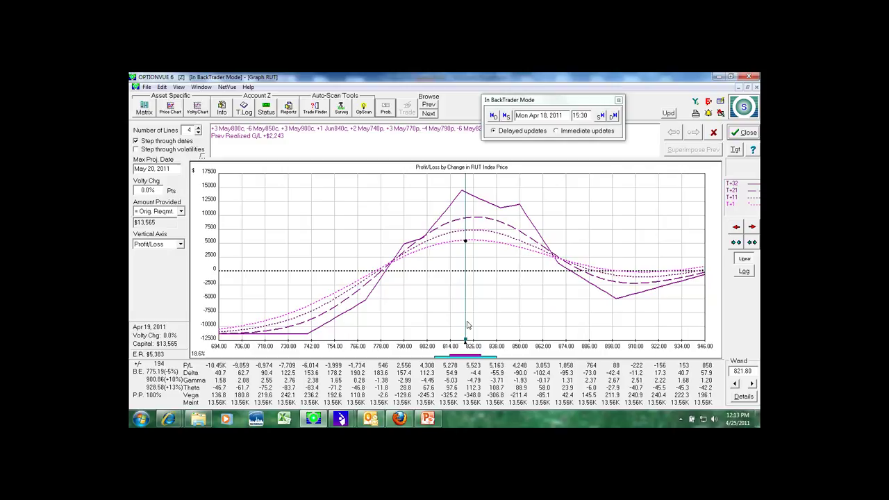
{"action": "mouse_move", "coordinate": [465, 341]}
{"action": "left_click_drag", "start_coordinate": [465, 342], "coordinate": [436, 344]}
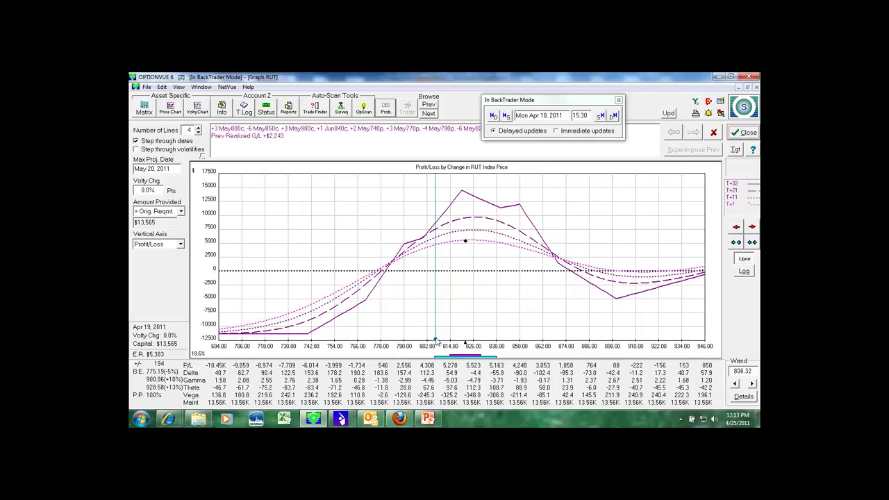
{"action": "left_click_drag", "start_coordinate": [436, 343], "coordinate": [496, 342]}
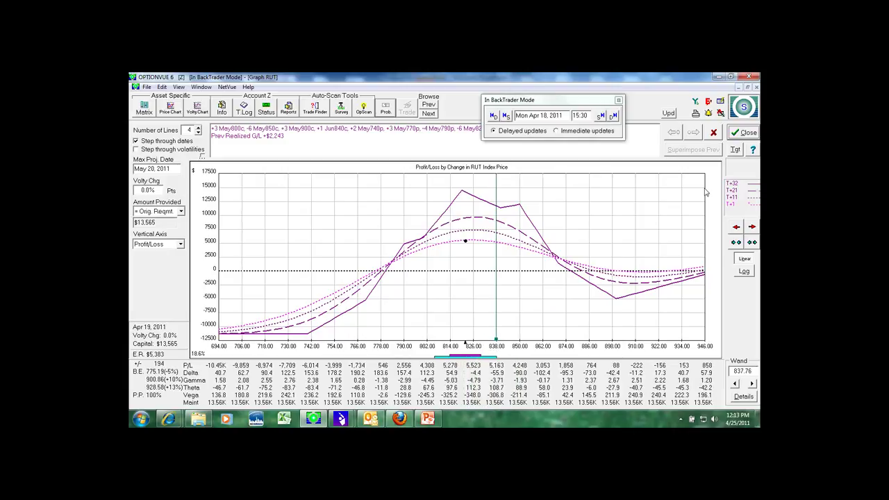
{"action": "left_click", "coordinate": [742, 133]}
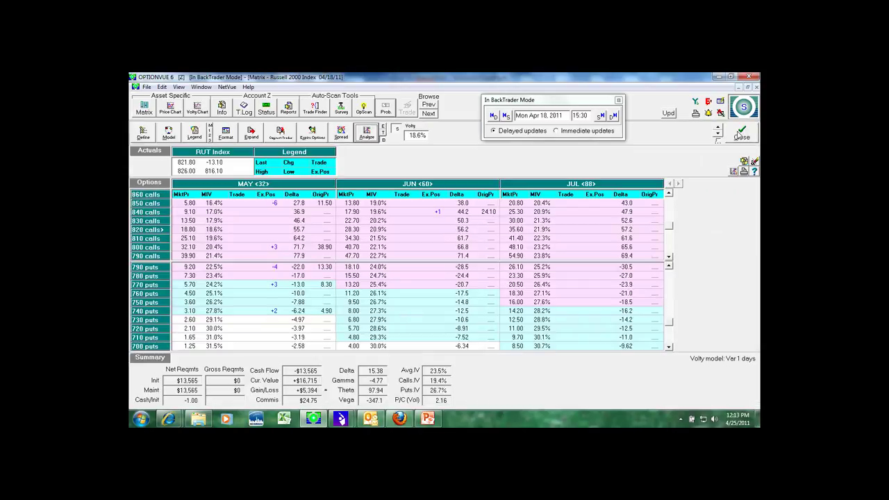
{"action": "left_click", "coordinate": [615, 117]}
{"action": "left_click", "coordinate": [602, 116]}
{"action": "left_click", "coordinate": [601, 116]}
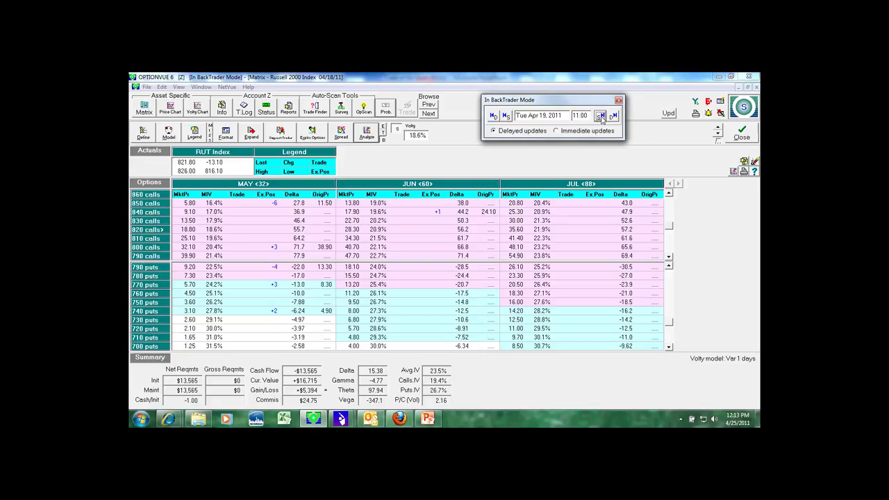
{"action": "left_click", "coordinate": [601, 117]}
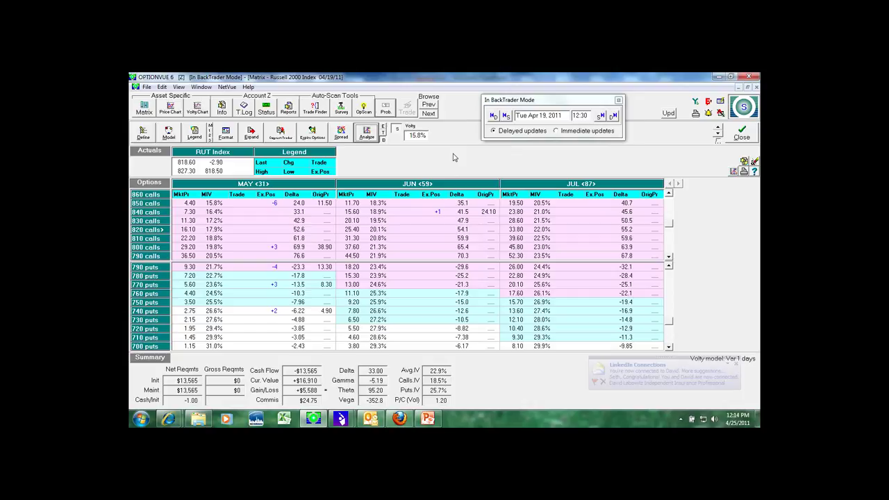
{"action": "left_click", "coordinate": [736, 364]}
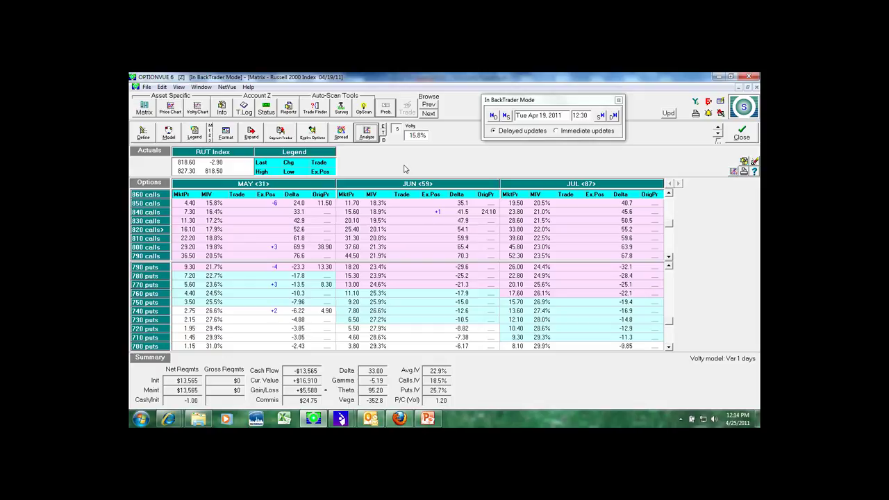
- Review the P/L chart, dismiss the meeting reminder, and step the replay to 13:00 Apr 19
{"action": "left_click", "coordinate": [368, 134]}
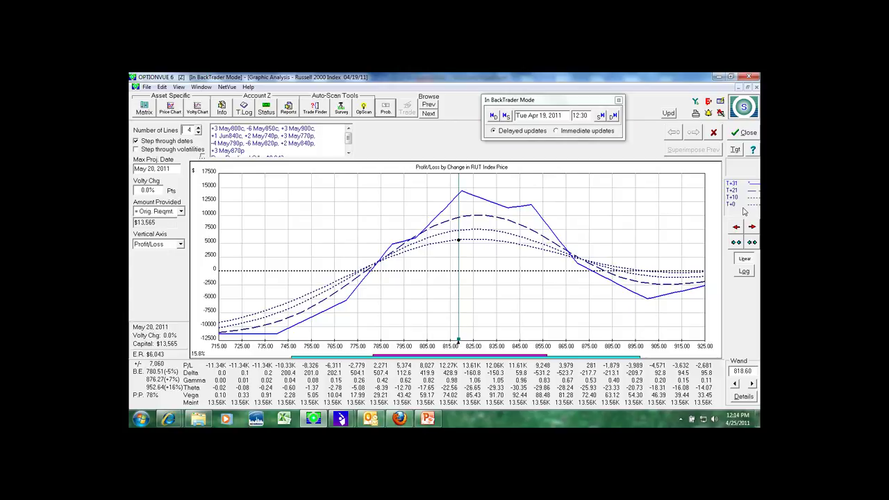
{"action": "left_click", "coordinate": [747, 134]}
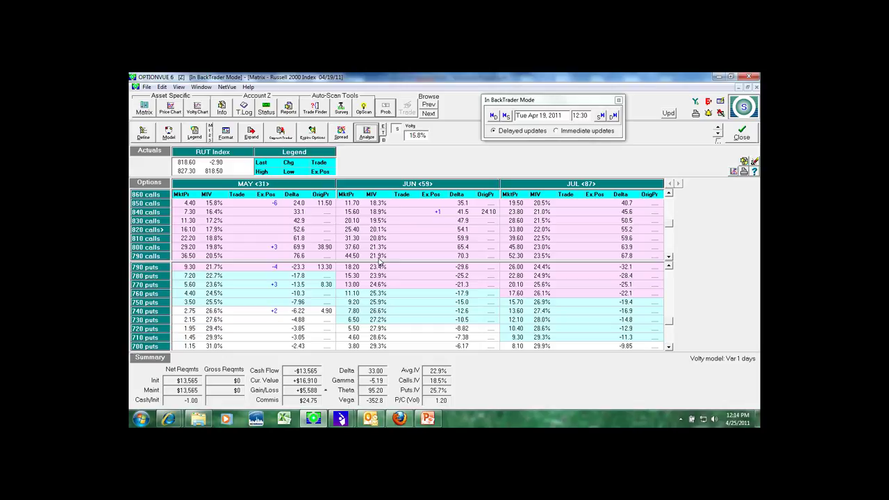
{"action": "left_click", "coordinate": [371, 134]}
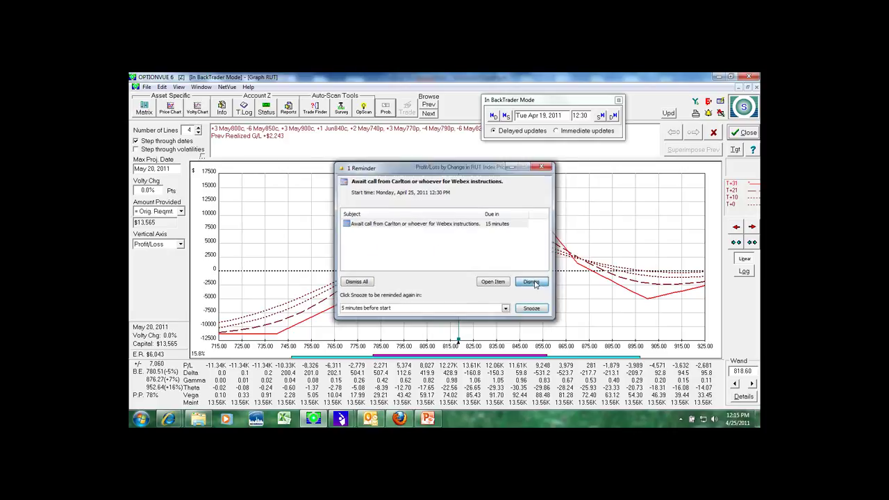
{"action": "left_click", "coordinate": [536, 283]}
{"action": "left_click", "coordinate": [740, 134]}
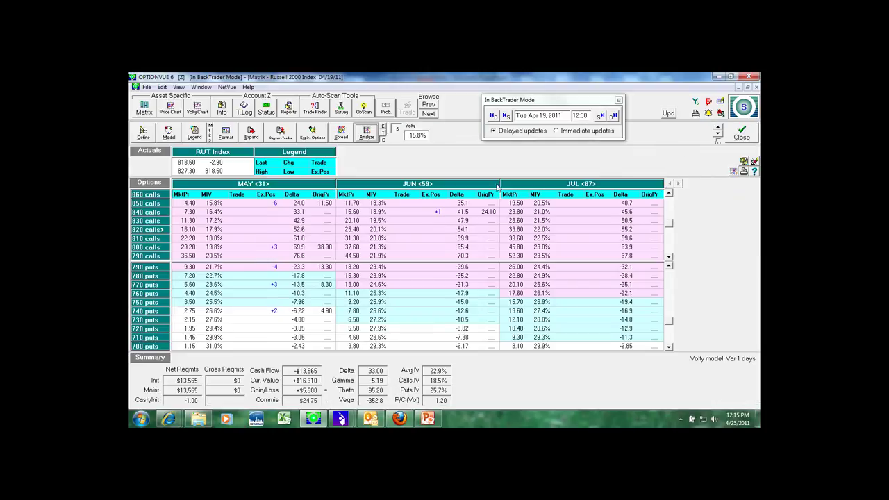
{"action": "left_click", "coordinate": [371, 128]}
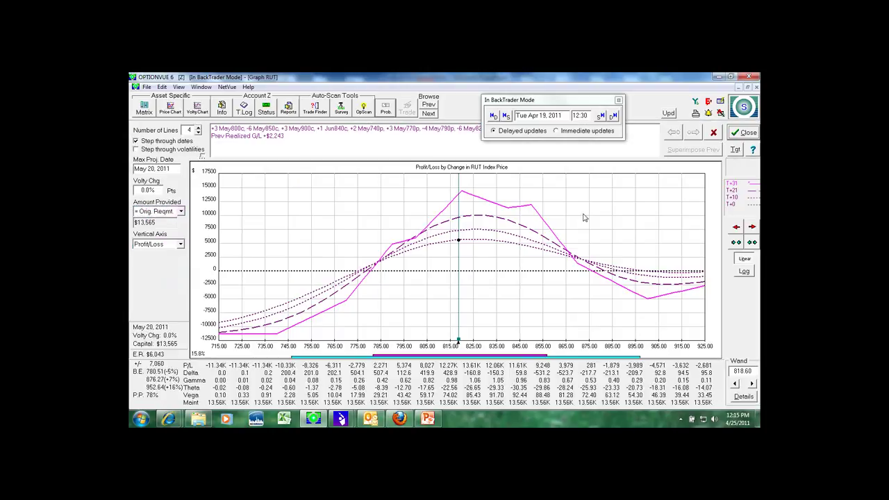
{"action": "left_click", "coordinate": [744, 132]}
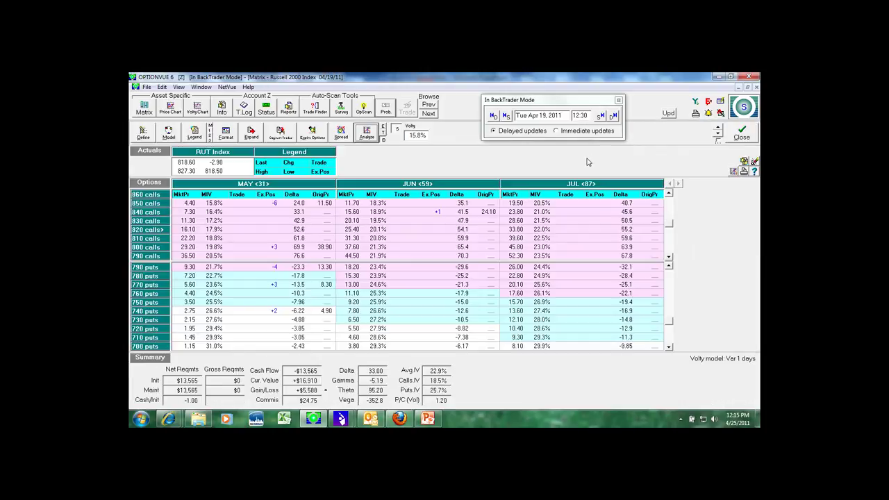
{"action": "left_click", "coordinate": [600, 116]}
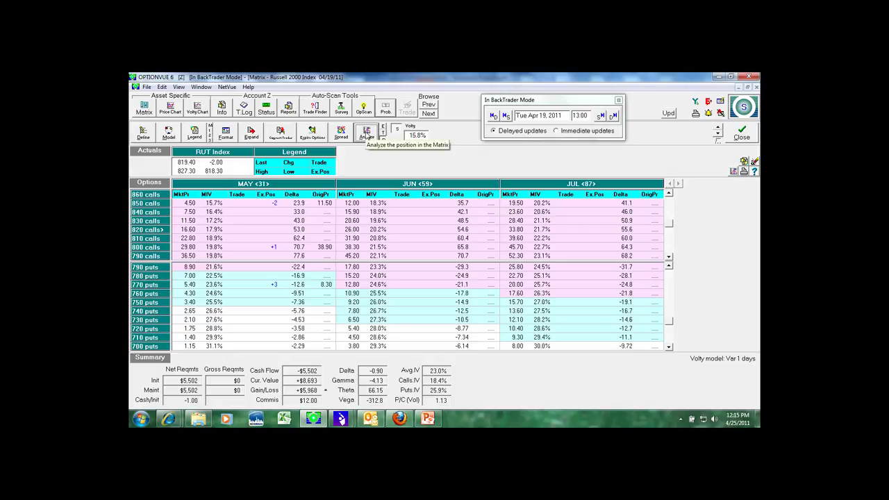
- Chart the adjusted position zoomed to the RUT 757–883 price range
{"action": "left_click", "coordinate": [366, 134]}
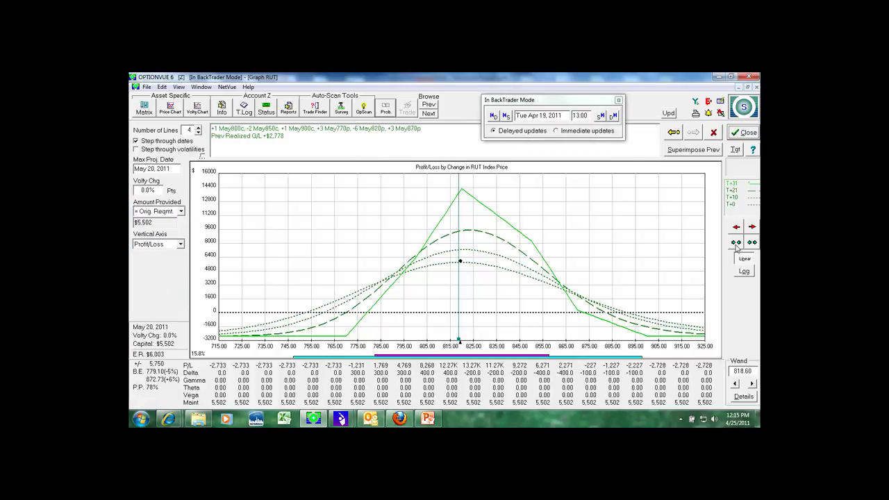
{"action": "left_click", "coordinate": [736, 243]}
{"action": "left_click", "coordinate": [737, 243]}
{"action": "left_click", "coordinate": [736, 243]}
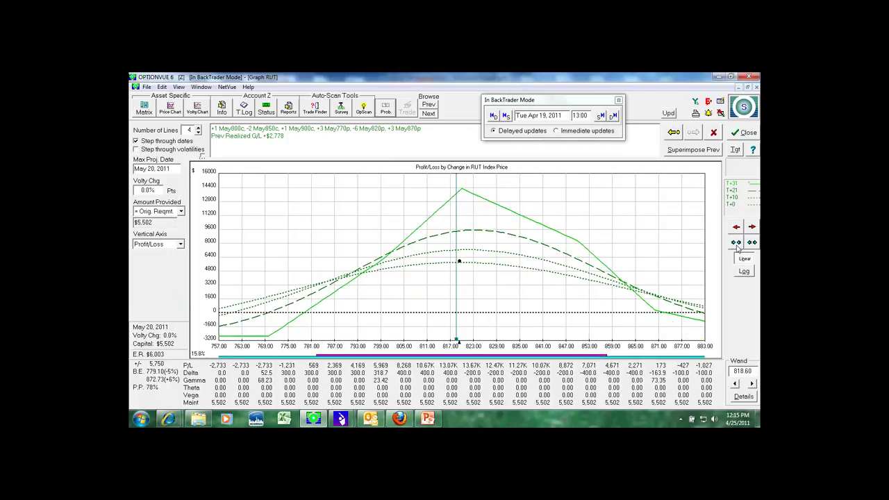
{"action": "left_click", "coordinate": [744, 134]}
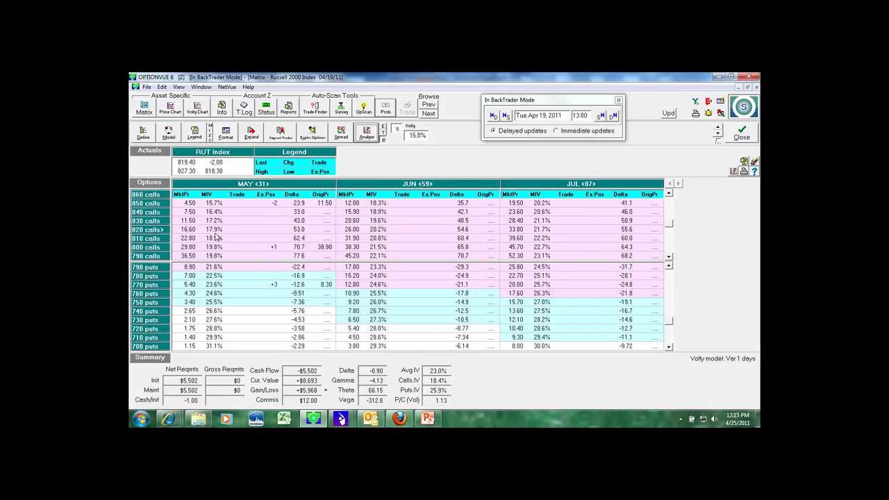
- Raise the volatility to 17.9% and rechart from T+1, reading P/L at another RUT price
{"action": "left_click", "coordinate": [417, 135]}
{"action": "type", "text": "17"}
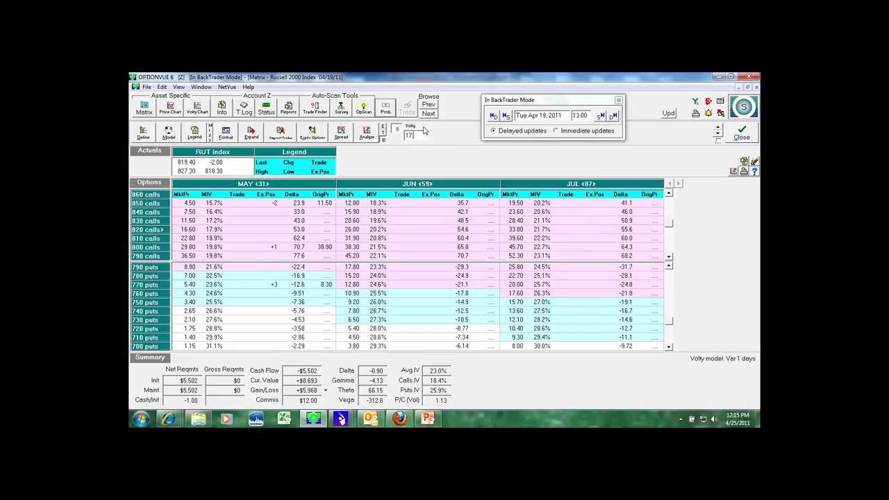
{"action": "left_click", "coordinate": [357, 132]}
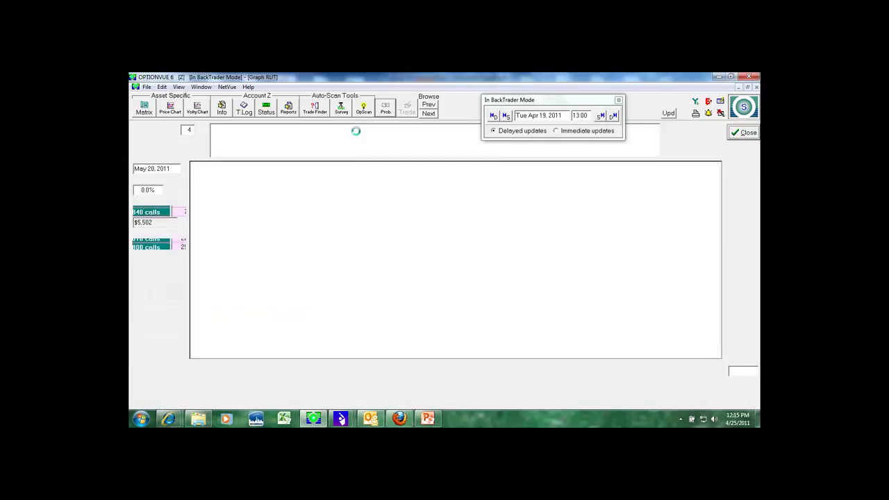
{"action": "left_click", "coordinate": [745, 207]}
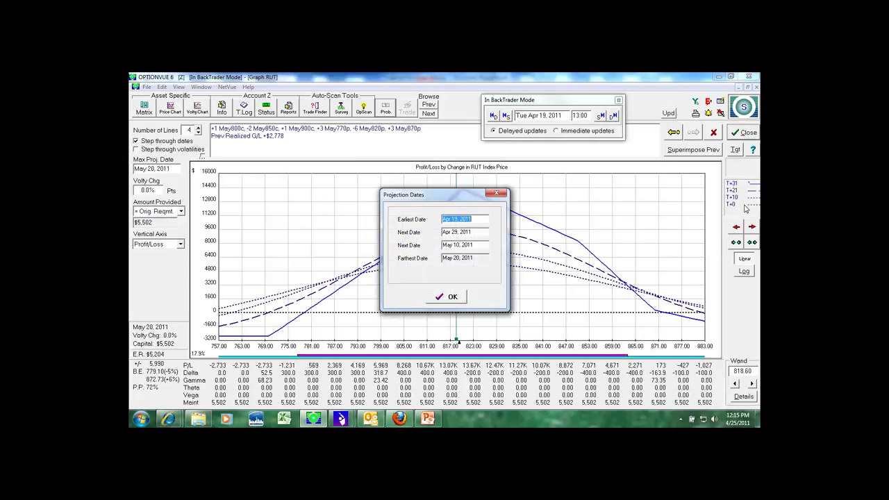
{"action": "type", "text": "T+1"}
{"action": "left_click", "coordinate": [448, 297]}
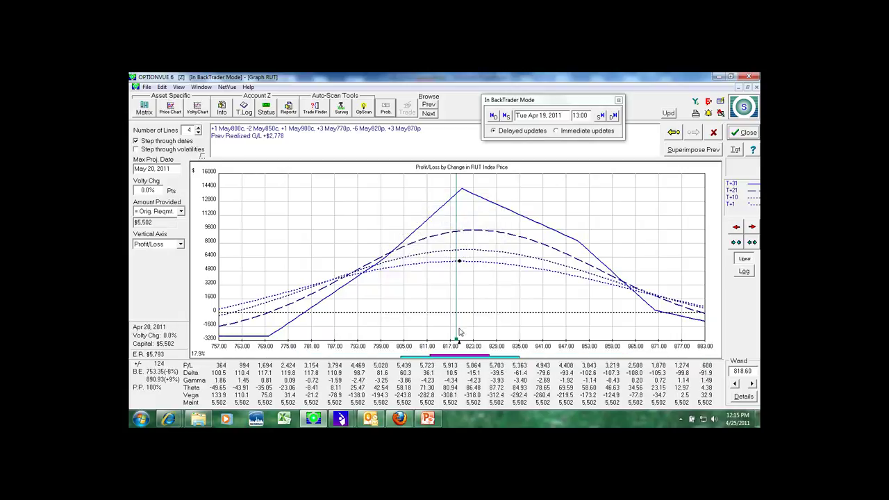
{"action": "mouse_move", "coordinate": [456, 342]}
{"action": "left_mouse_down"}
{"action": "mouse_move", "coordinate": [398, 341]}
{"action": "mouse_move", "coordinate": [519, 341]}
{"action": "left_mouse_up"}
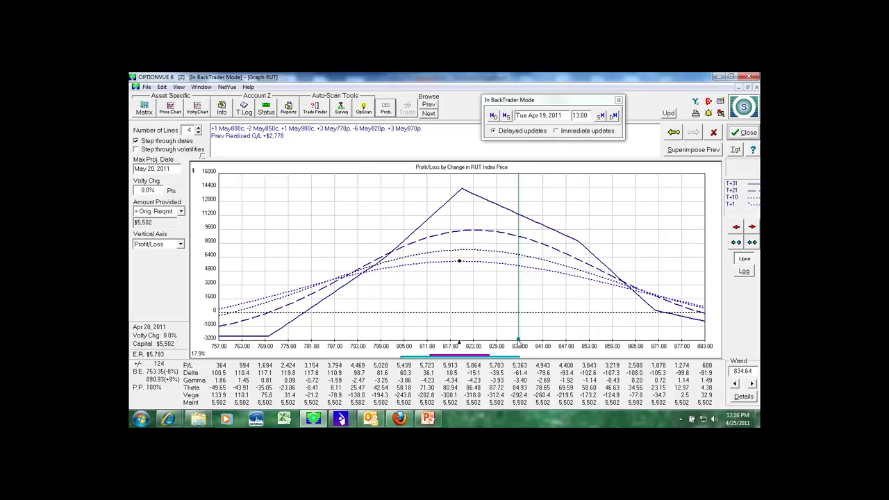
{"action": "left_click", "coordinate": [740, 132]}
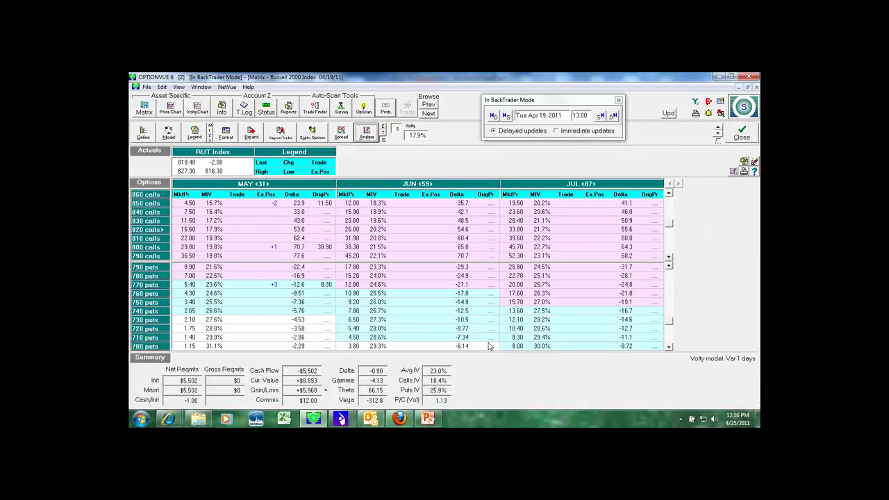
- Advance to Apr 20, 2011 and show the maximized Realized Gain/Loss Report
{"action": "left_click", "coordinate": [614, 117]}
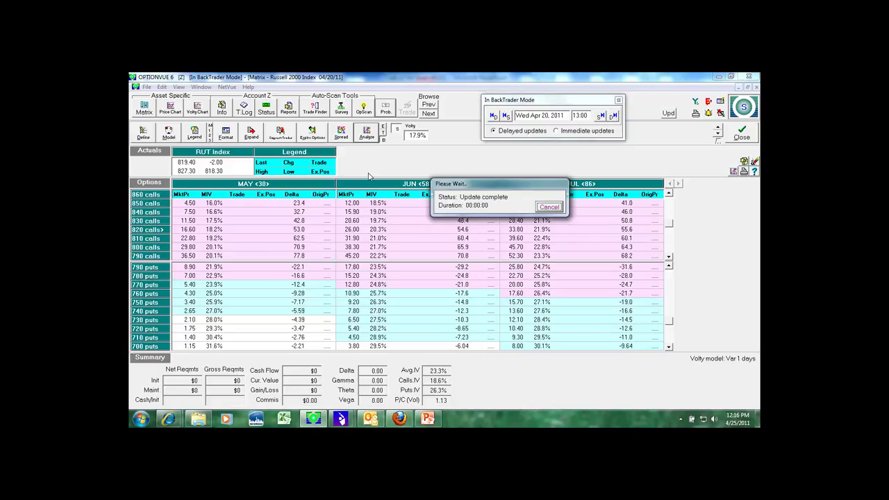
{"action": "left_click", "coordinate": [288, 107]}
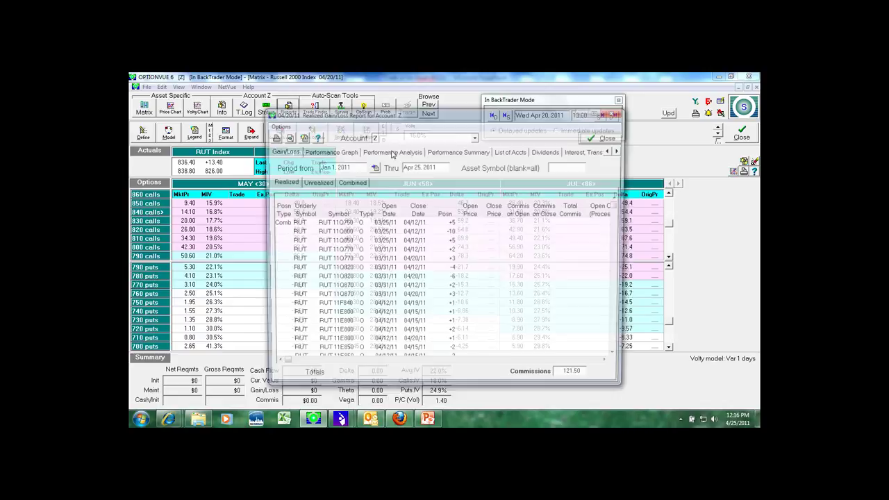
{"action": "left_click", "coordinate": [601, 115]}
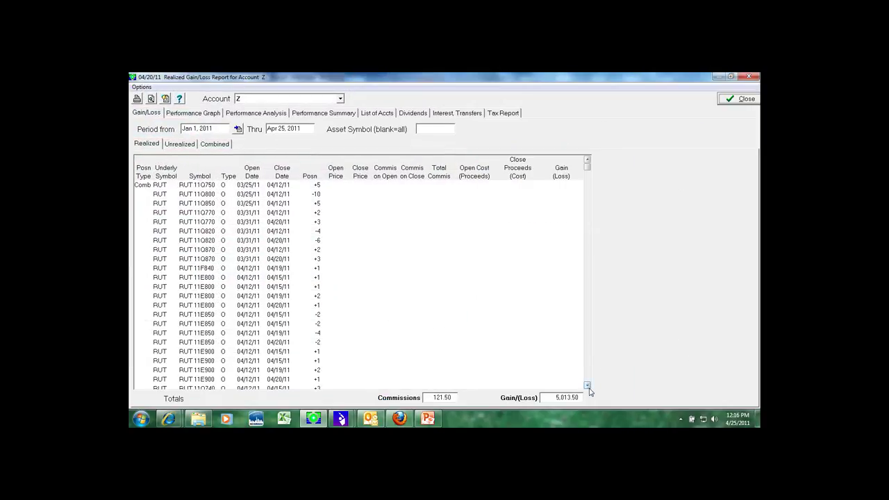
- Close the Realized Gain/Loss Report to return to the Apr 20 RUT options matrix
{"action": "left_click", "coordinate": [742, 99]}
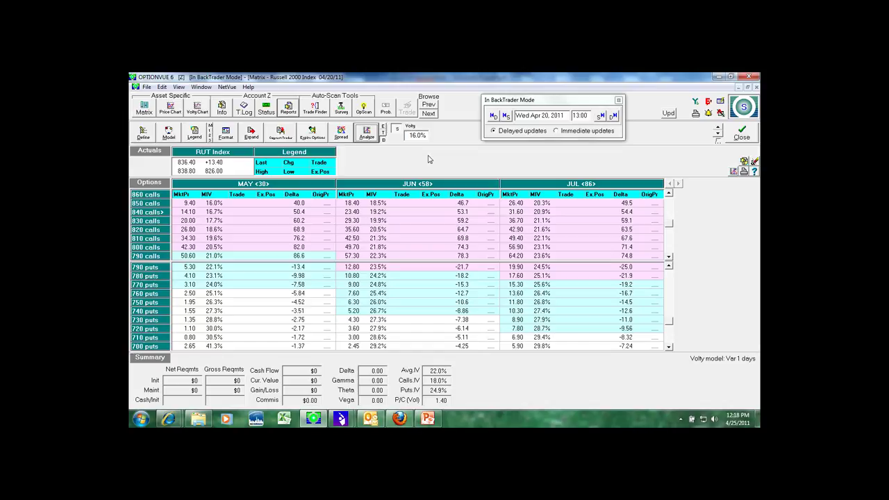
- Switch to the PowerPoint Trade of the Week deck and jump to slide 20's contact details
{"action": "left_click", "coordinate": [430, 418]}
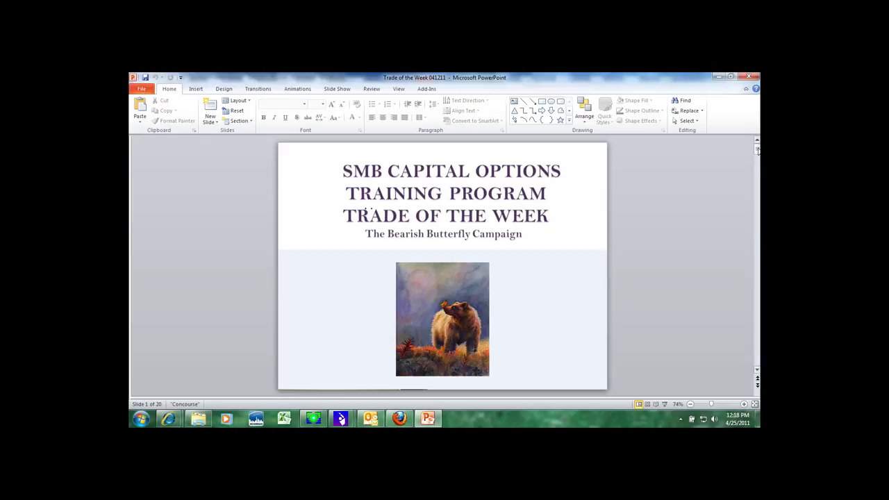
{"action": "left_click_drag", "start_coordinate": [757, 150], "coordinate": [757, 364]}
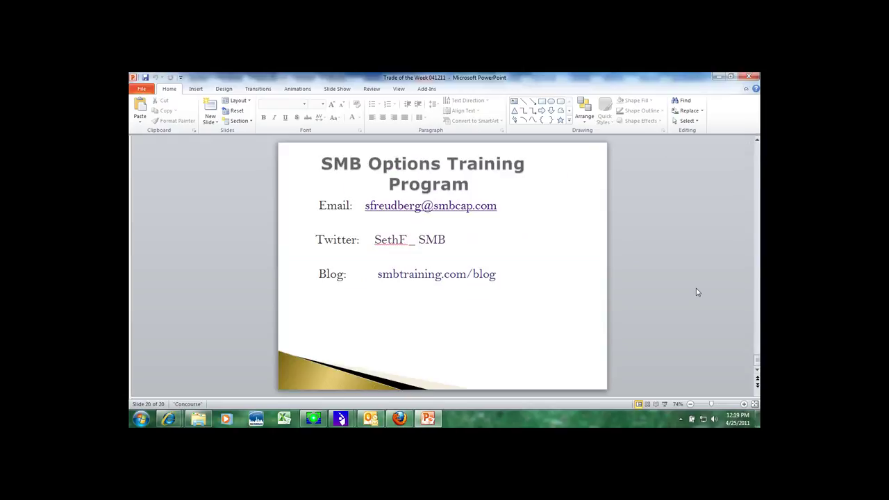